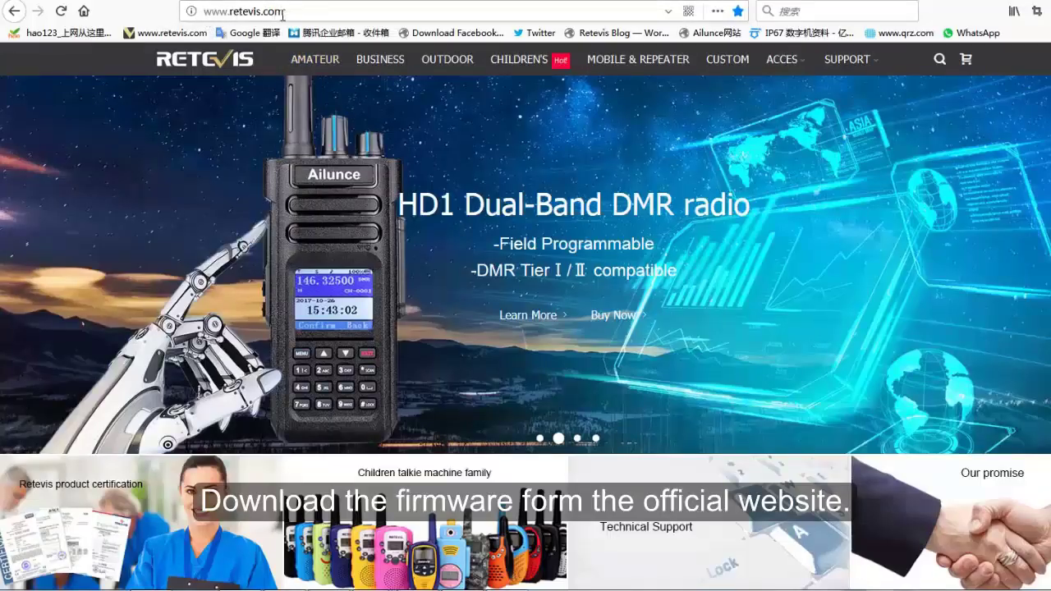
- Go to SUPPORT > Resources for the HD1 and scroll to the updated firmware 1.4.0/1.4.5 downloads
{"action": "mouse_move", "coordinate": [887, 68]}
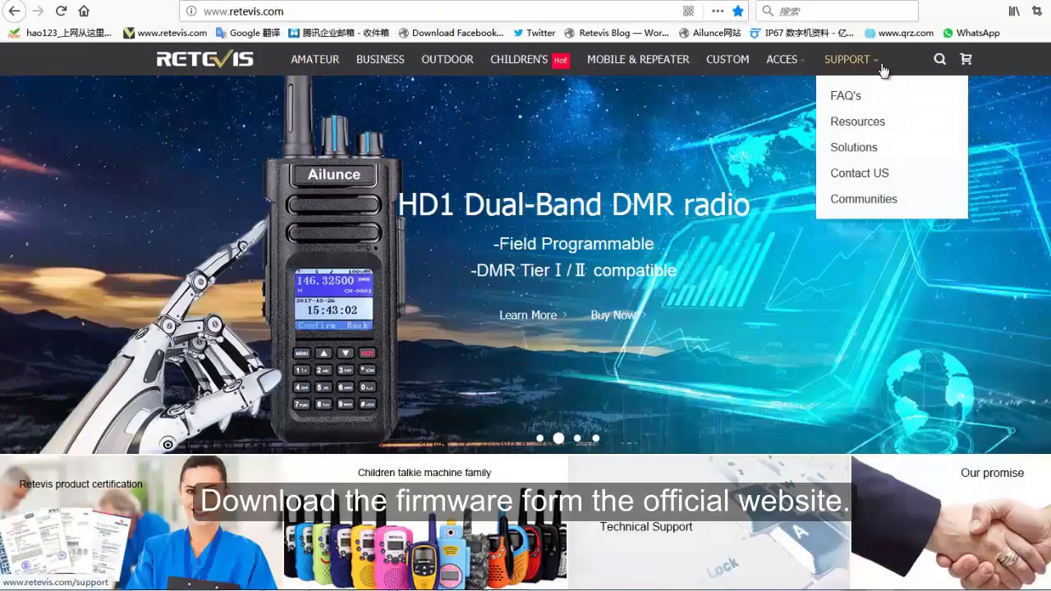
{"action": "left_click", "coordinate": [857, 124]}
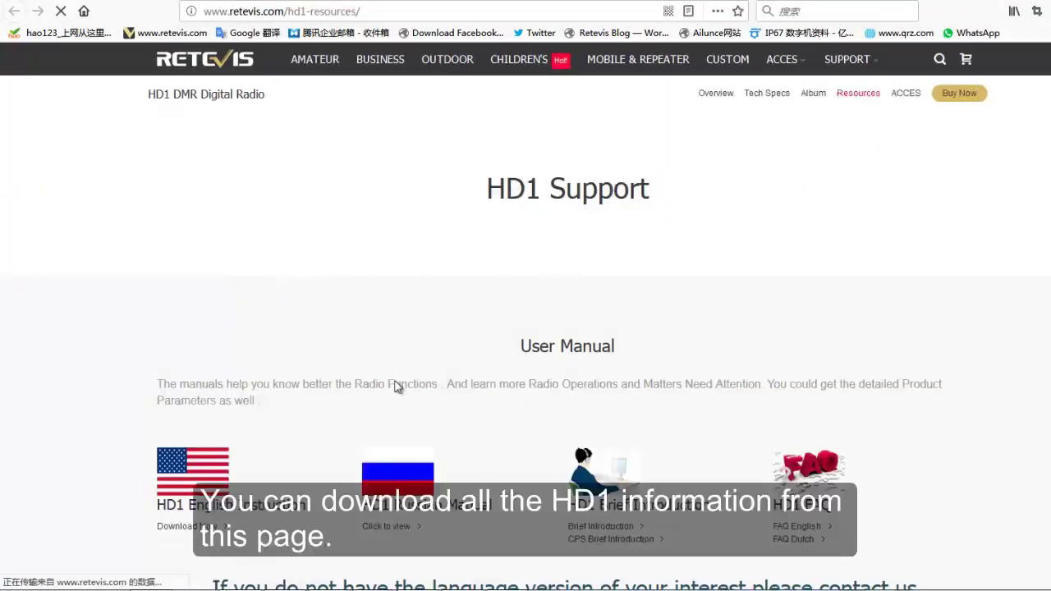
{"action": "scroll", "coordinate": [394, 386], "scroll_direction": "down", "scroll_amount": 3}
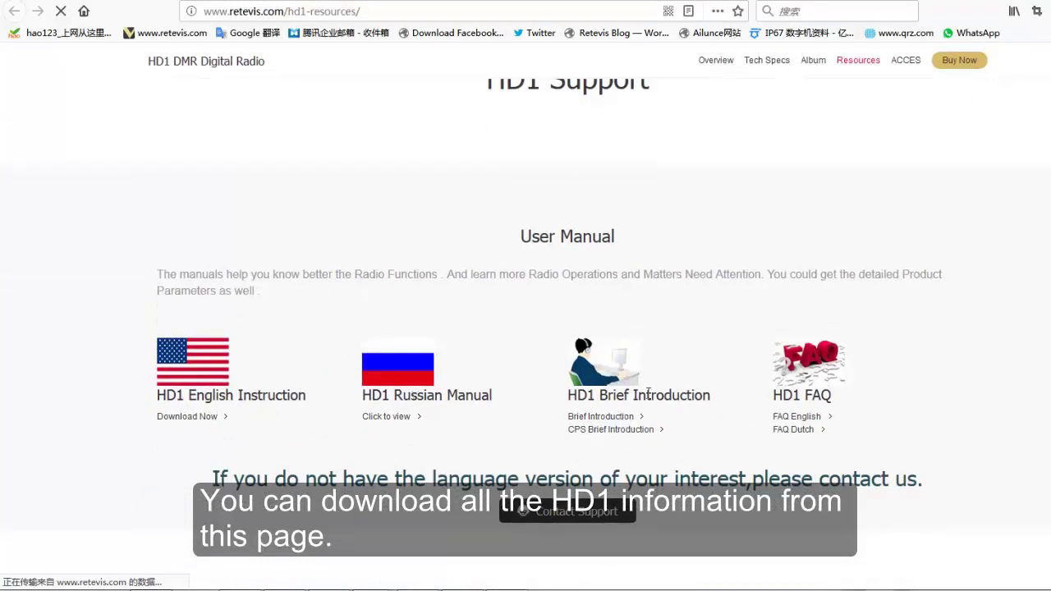
{"action": "scroll", "coordinate": [670, 445], "scroll_direction": "down", "scroll_amount": 6}
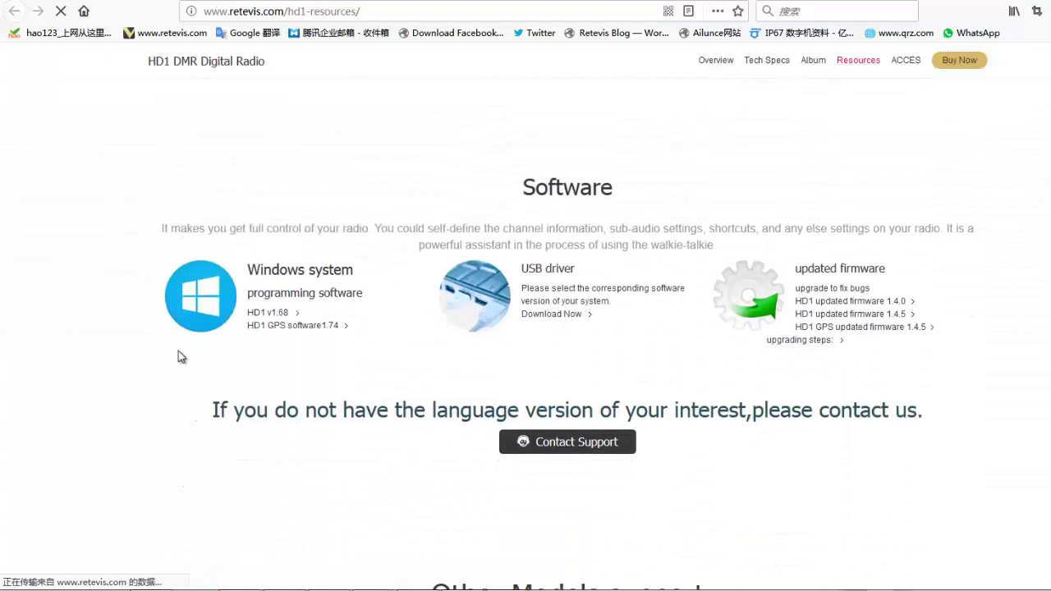
- Save 'Firmware Update - HD-HD1A-V1.4.5_GPS.zip' from the HD1 GPS updated firmware 1.4.5 link
{"action": "left_click", "coordinate": [269, 313]}
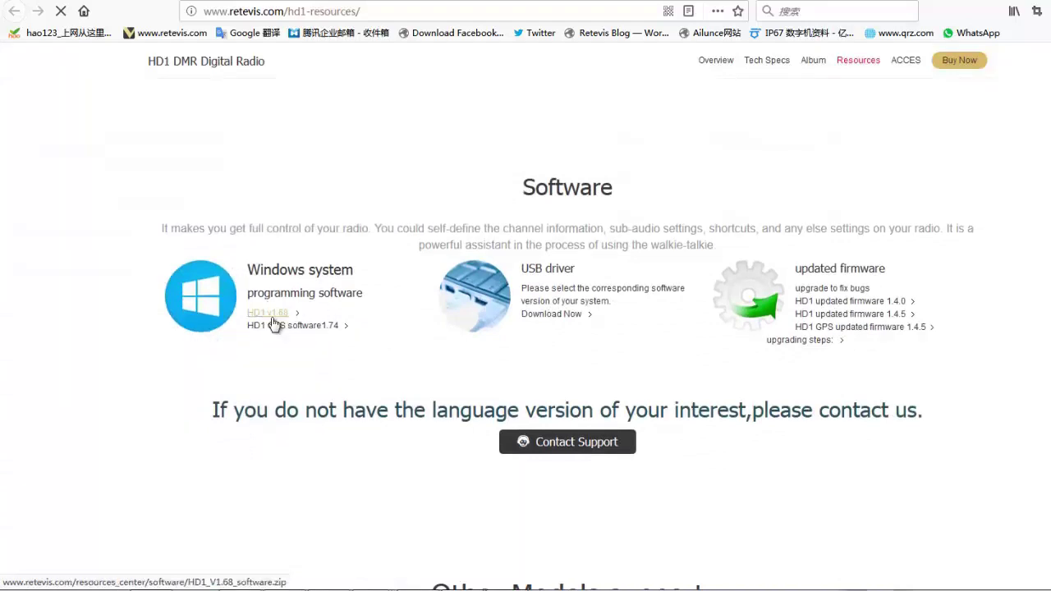
{"action": "left_click", "coordinate": [916, 332]}
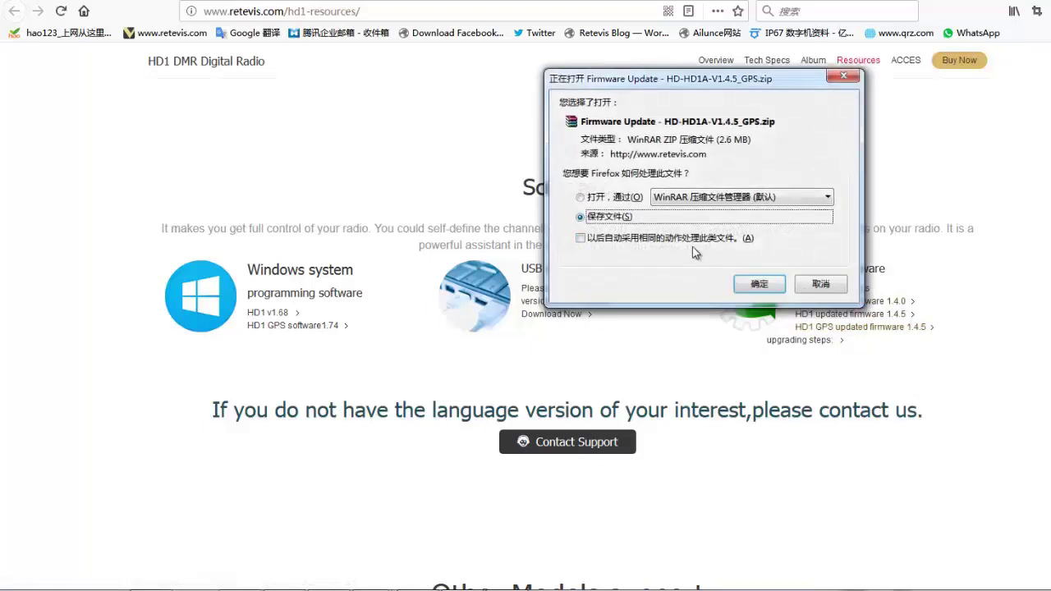
{"action": "left_click", "coordinate": [757, 284]}
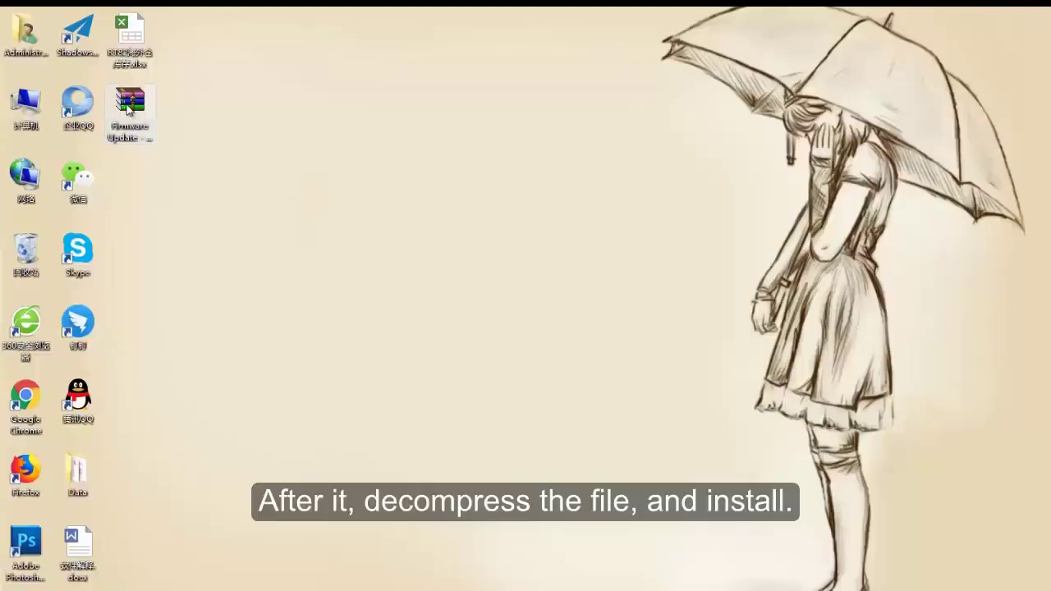
- Extract the firmware zip to its own folder and open the inner folder holding the firmware files
{"action": "left_click", "coordinate": [129, 106]}
{"action": "right_click", "coordinate": [128, 105]}
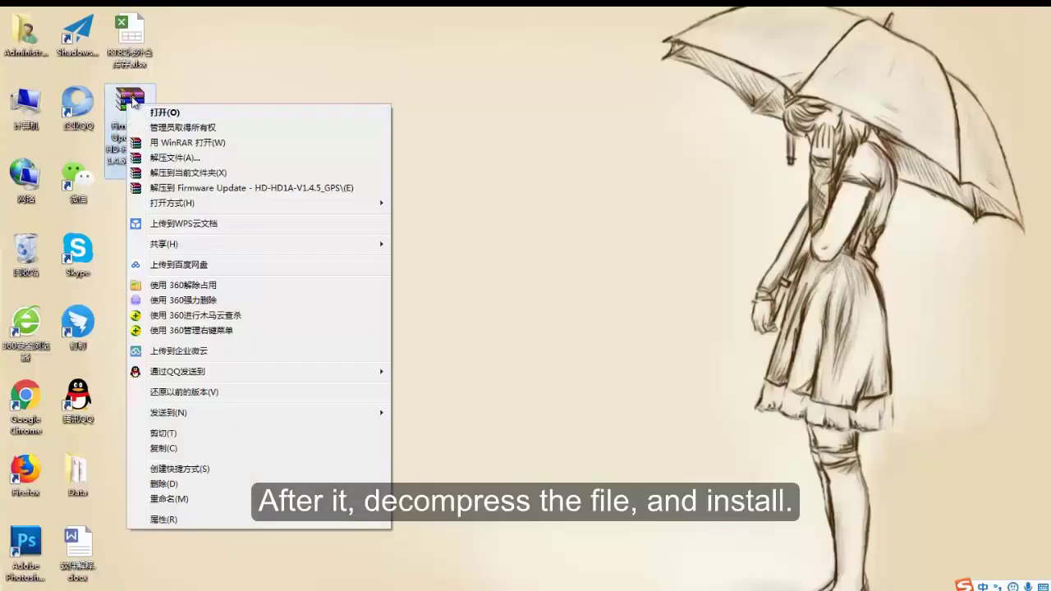
{"action": "left_click", "coordinate": [185, 187]}
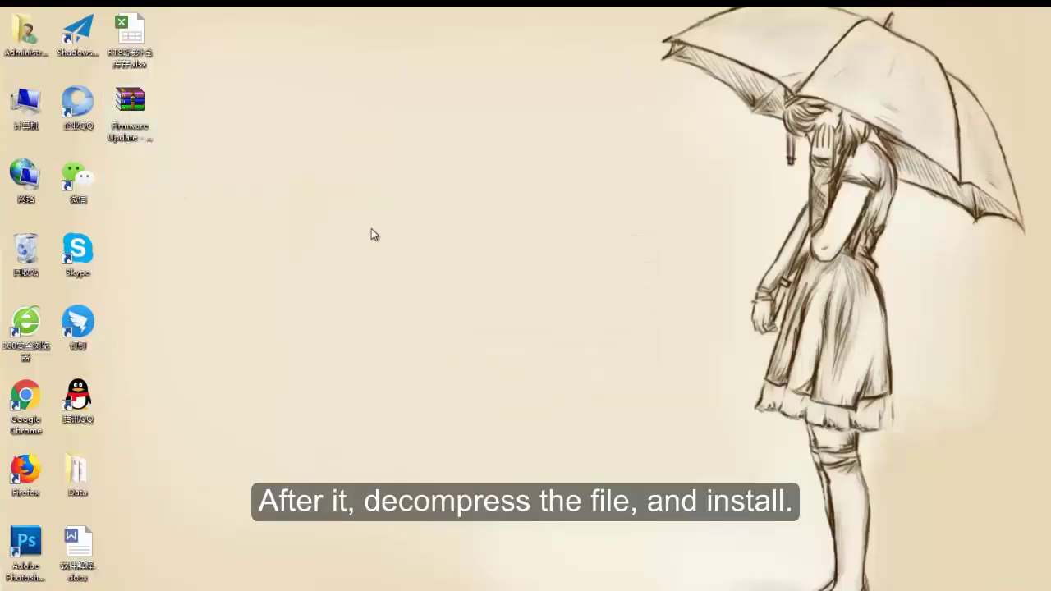
{"action": "double_click", "coordinate": [126, 189]}
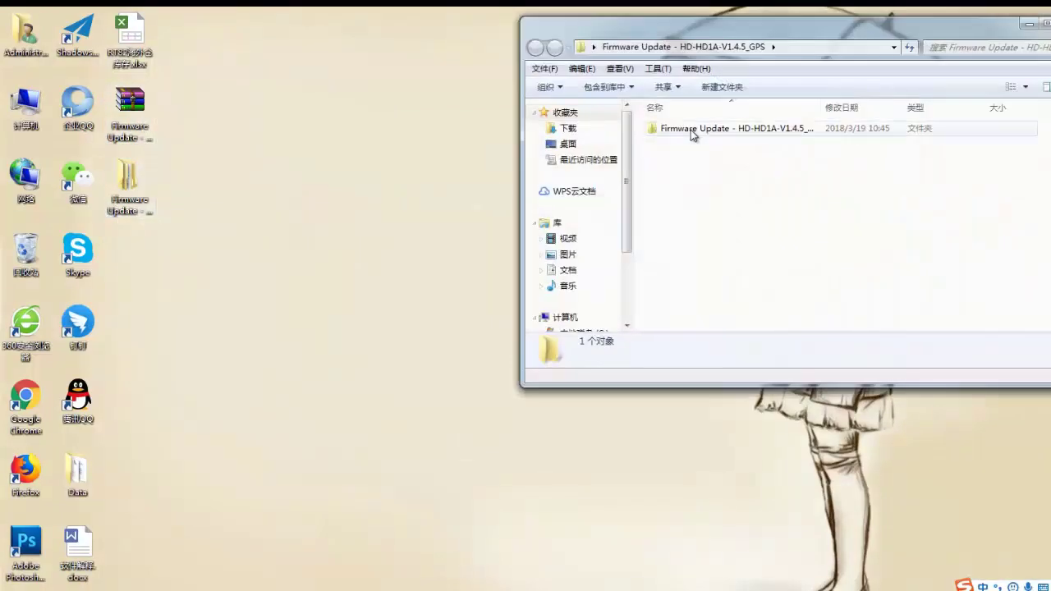
{"action": "double_click", "coordinate": [692, 131]}
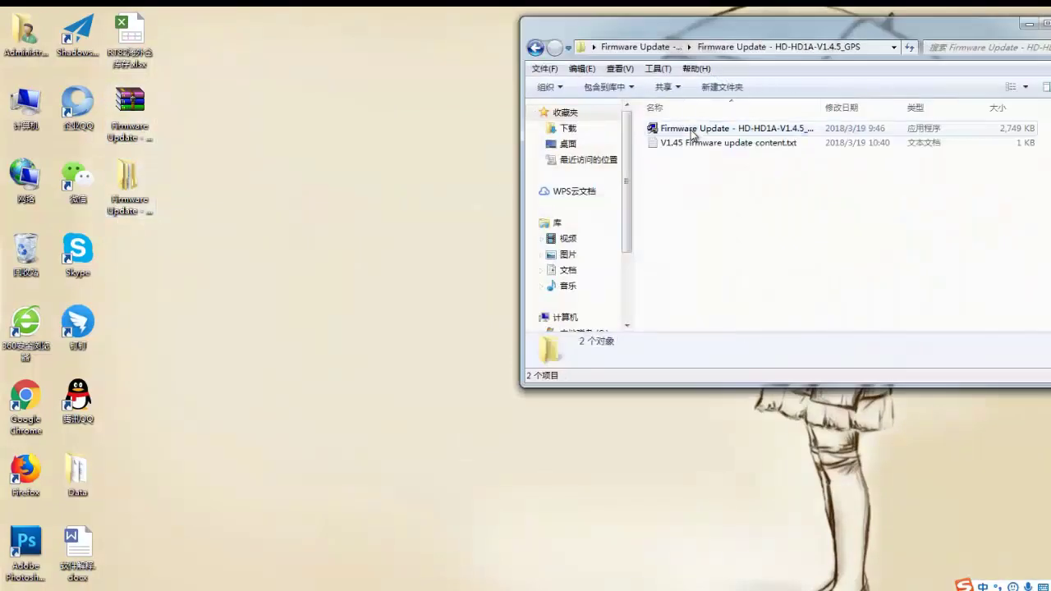
- Run the Firmware Update setup and uninstall the previously installed version first
{"action": "double_click", "coordinate": [661, 131]}
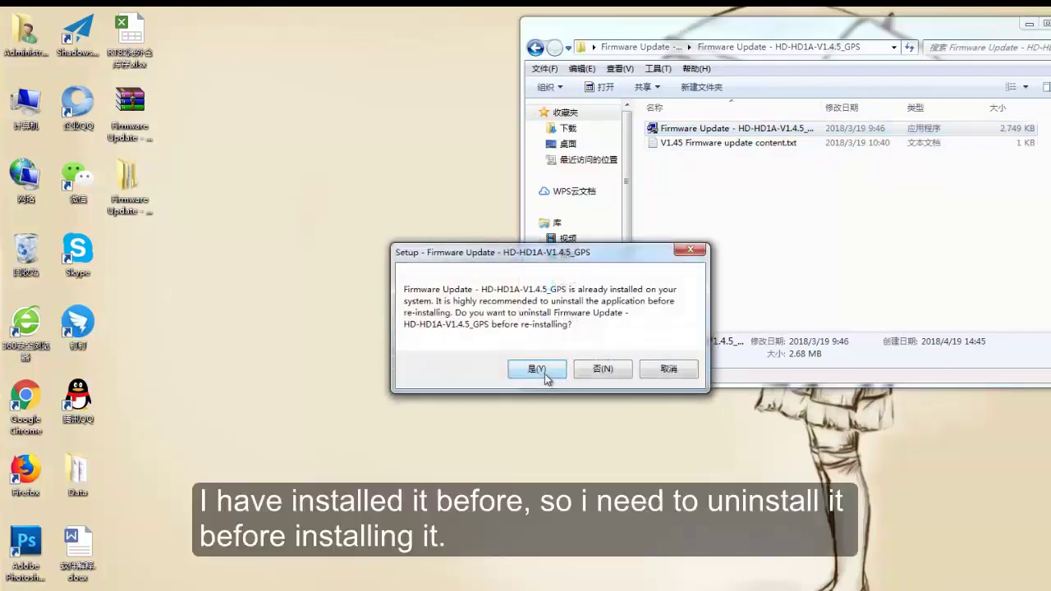
{"action": "left_click", "coordinate": [538, 371]}
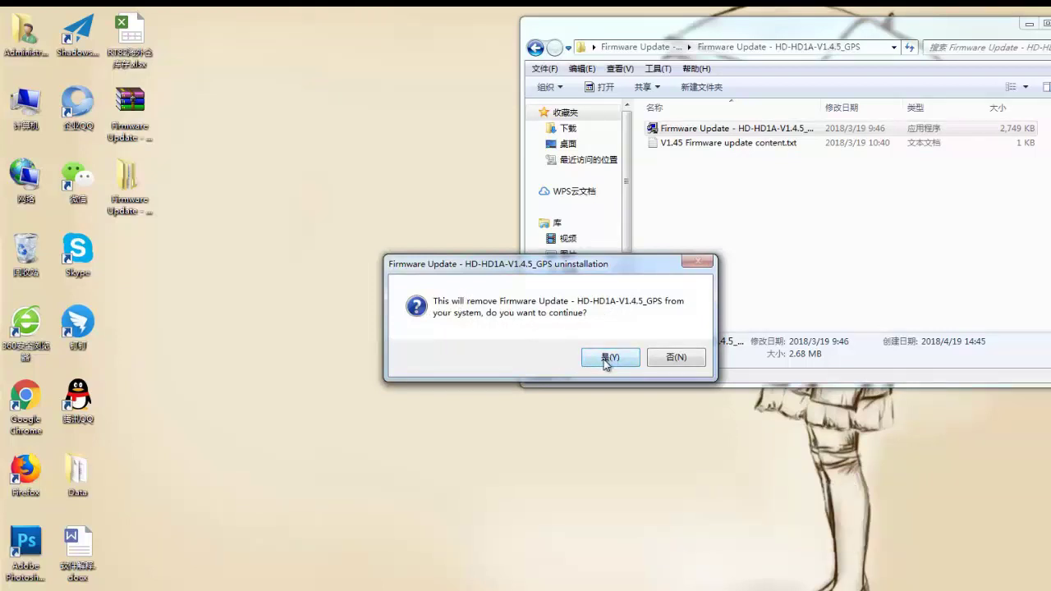
{"action": "left_click", "coordinate": [607, 362]}
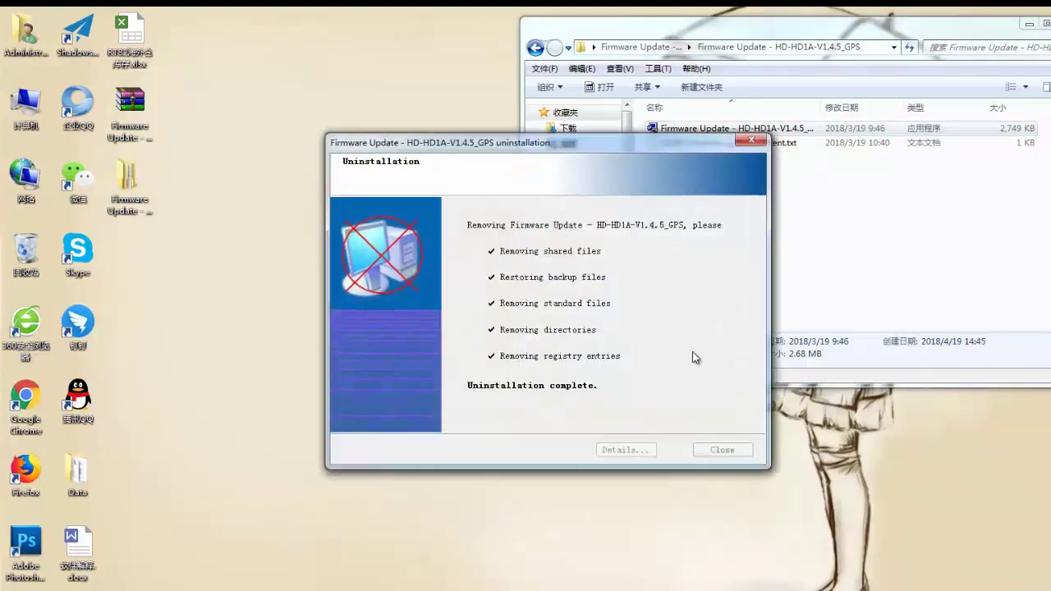
{"action": "left_click", "coordinate": [722, 450]}
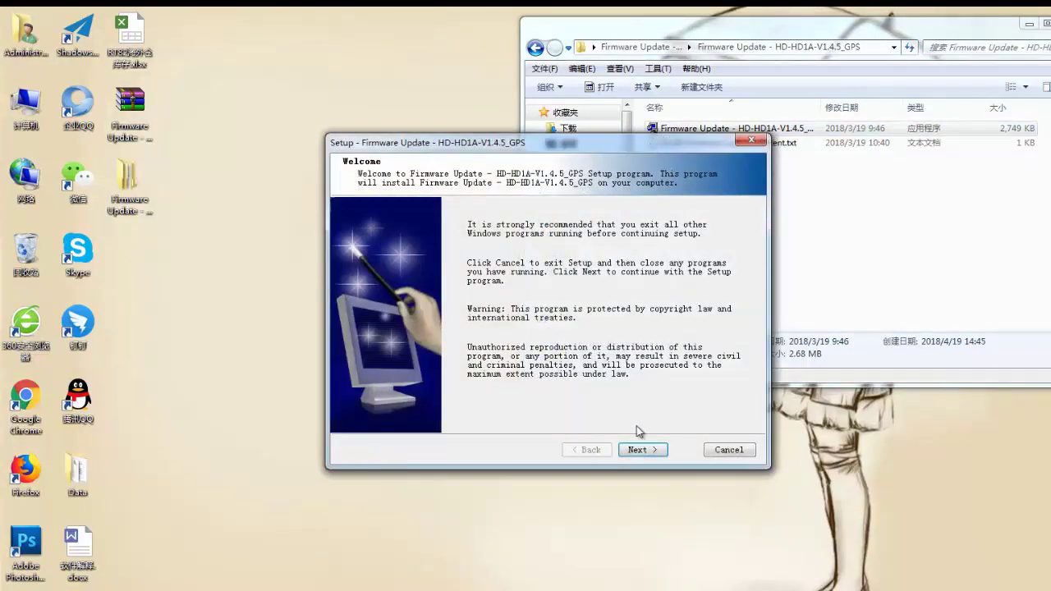
- Install Firmware Update HD-HD1A-V1.4.5_GPS with default directory and folder, allowing the 360 shortcut change once
{"action": "left_click", "coordinate": [642, 451]}
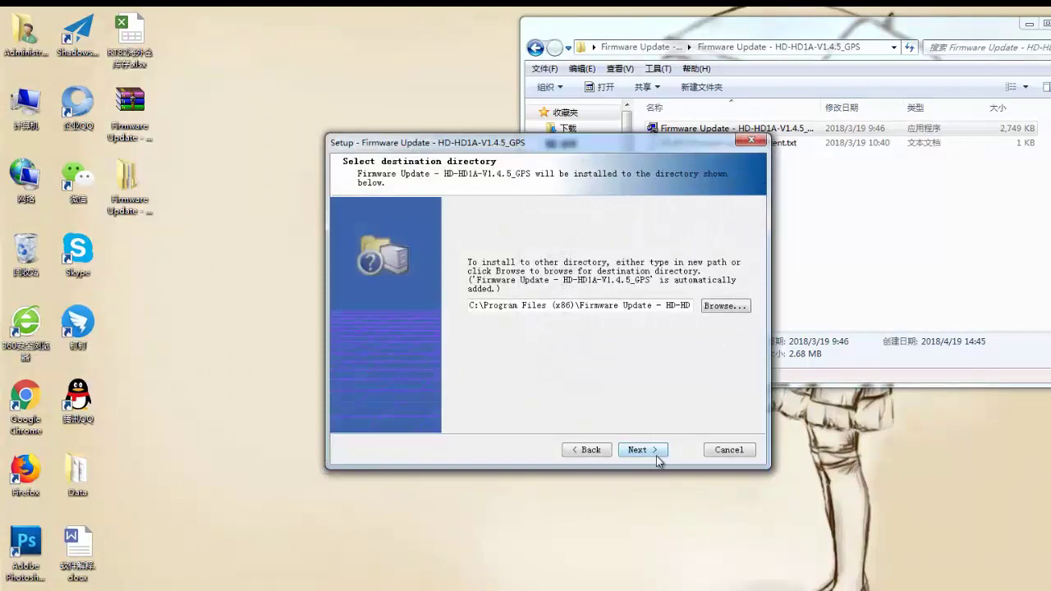
{"action": "left_click", "coordinate": [650, 453]}
{"action": "left_click", "coordinate": [650, 453]}
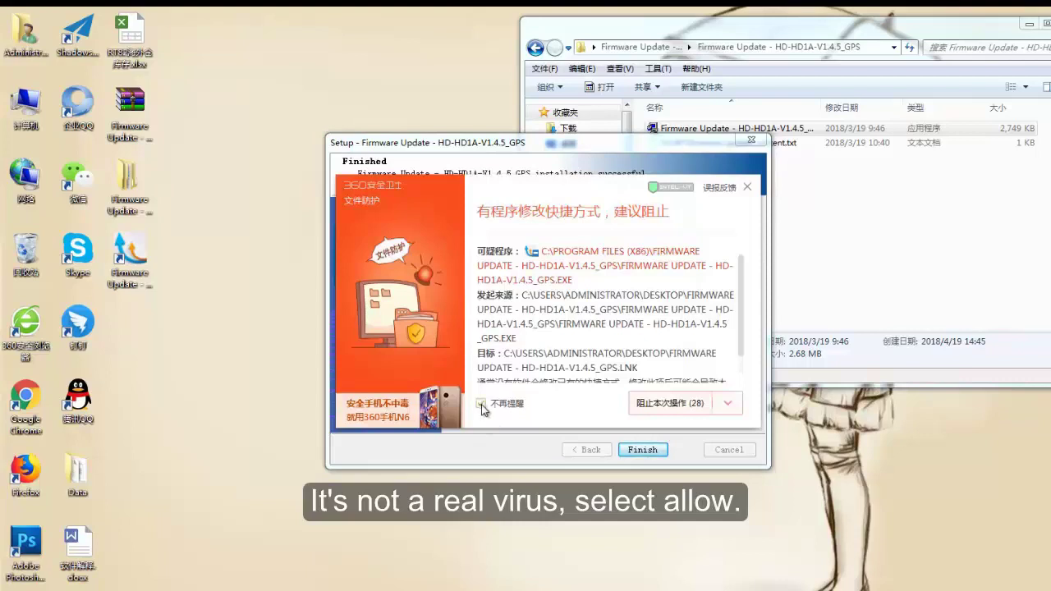
{"action": "left_click", "coordinate": [719, 406]}
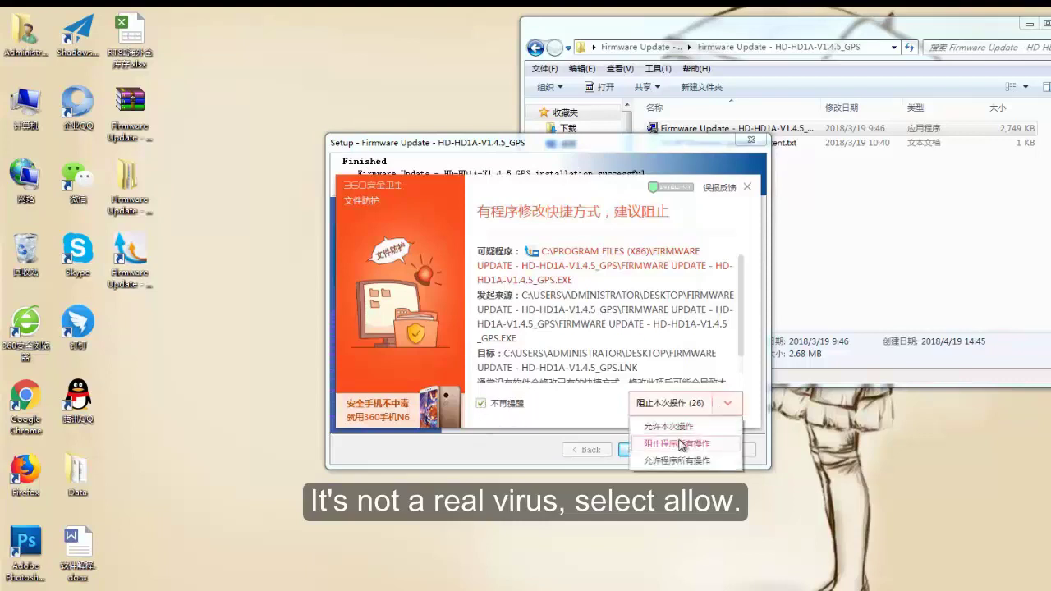
{"action": "left_click", "coordinate": [684, 429]}
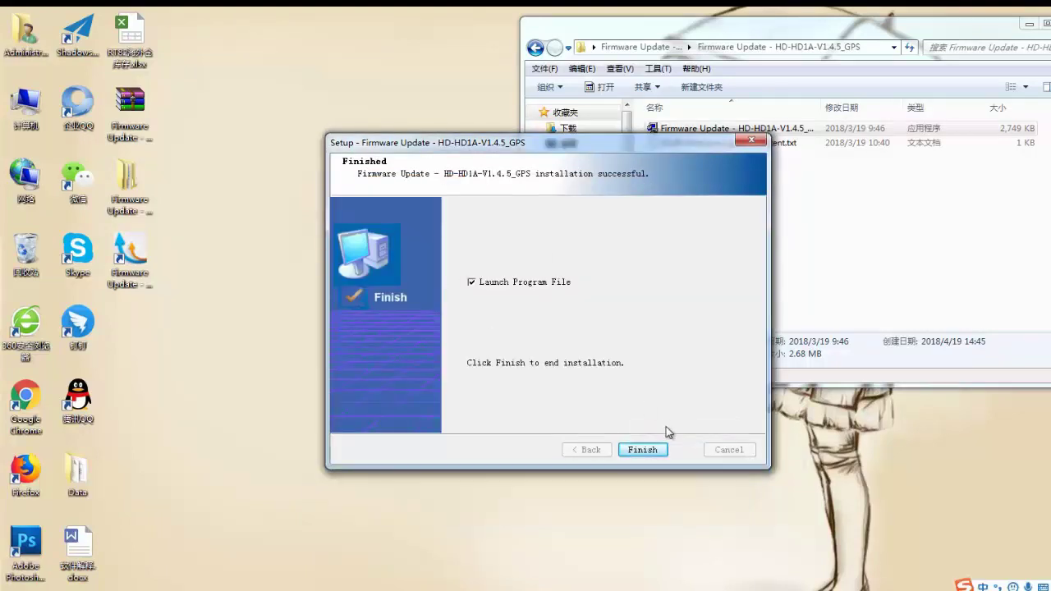
{"action": "left_click", "coordinate": [643, 450]}
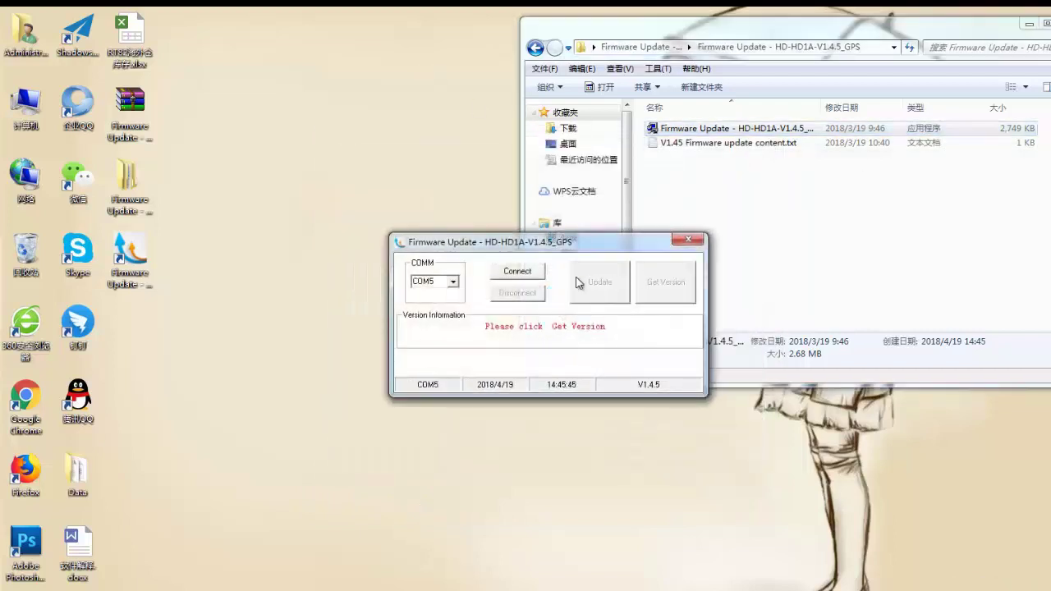
- Close the launched Firmware Update tool window, leaving the desktop shown
{"action": "left_click", "coordinate": [689, 241]}
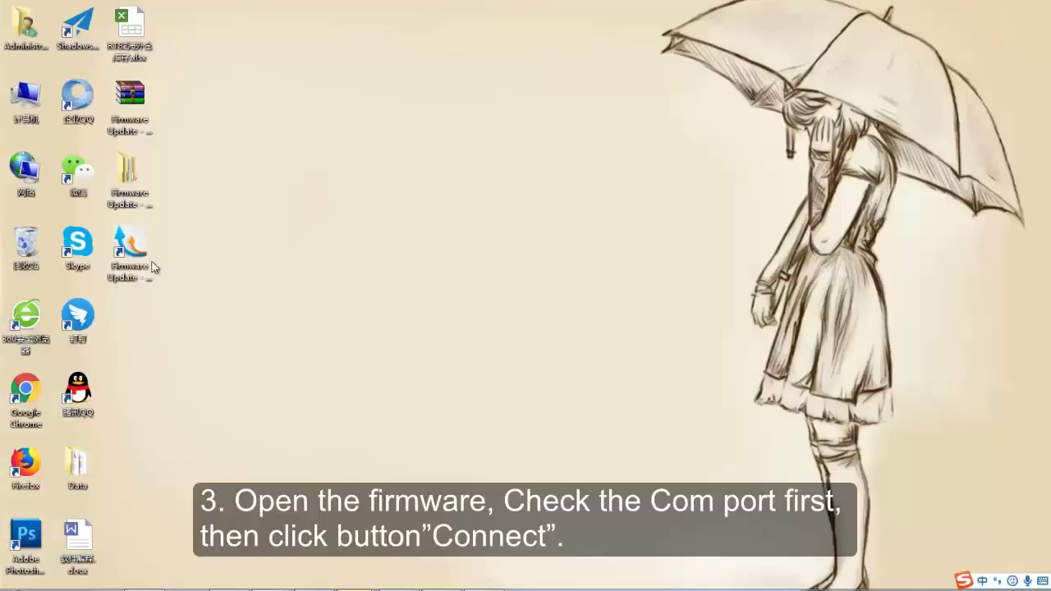
- Launch Firmware Update, connect to the radio on COM5, read its version and start flashing
{"action": "double_click", "coordinate": [141, 248]}
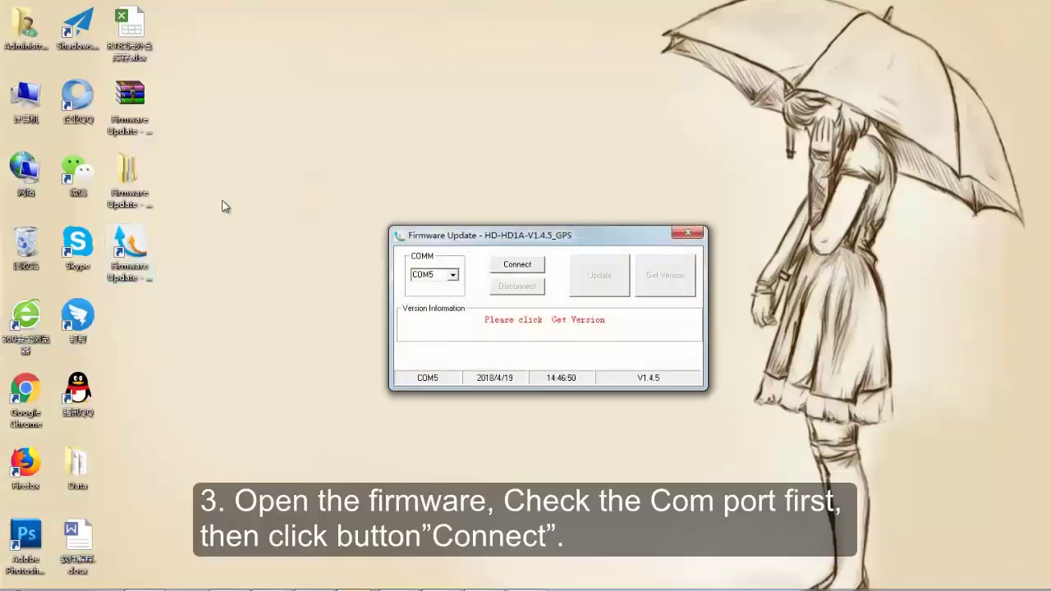
{"action": "left_click", "coordinate": [454, 277]}
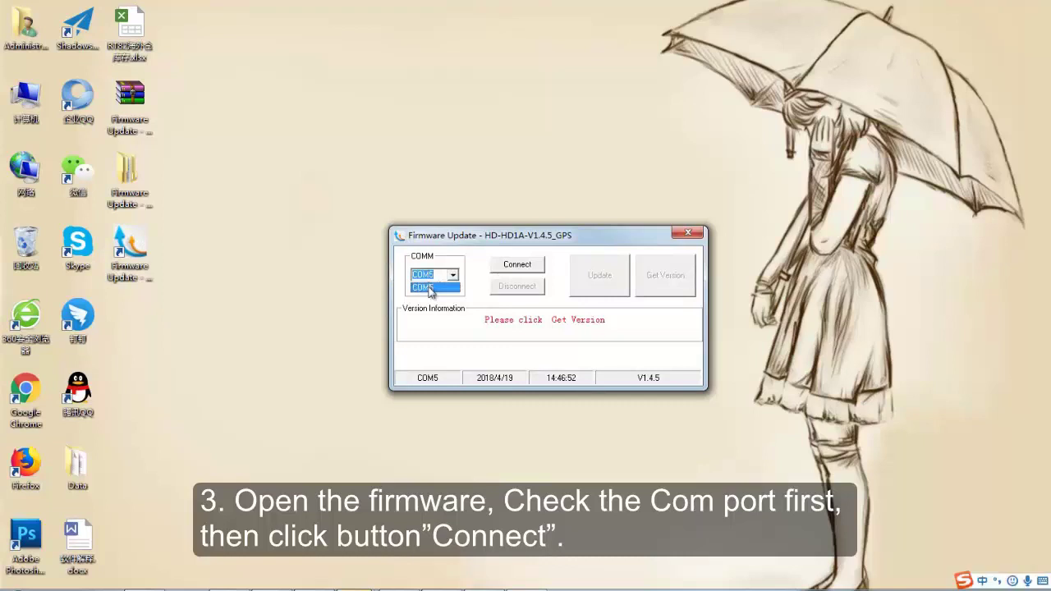
{"action": "left_click", "coordinate": [431, 289]}
{"action": "left_click", "coordinate": [515, 266]}
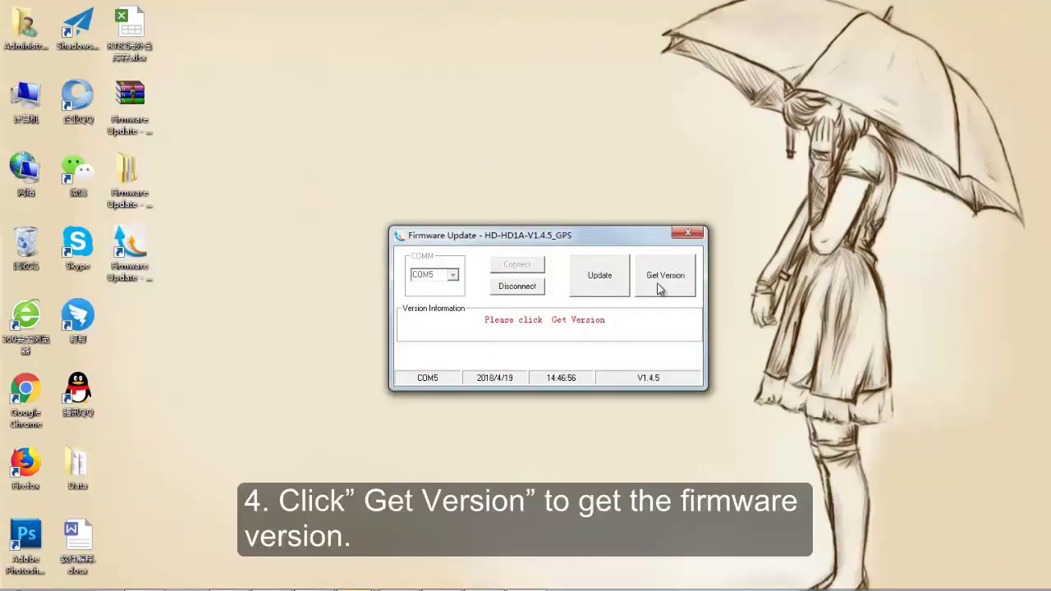
{"action": "left_click", "coordinate": [667, 285]}
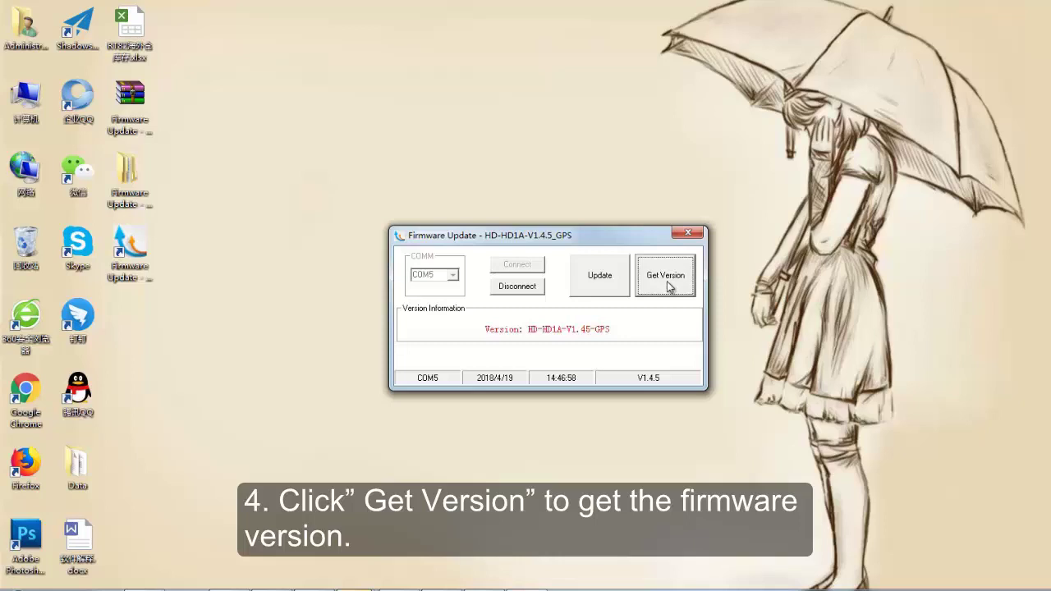
{"action": "left_click", "coordinate": [598, 283]}
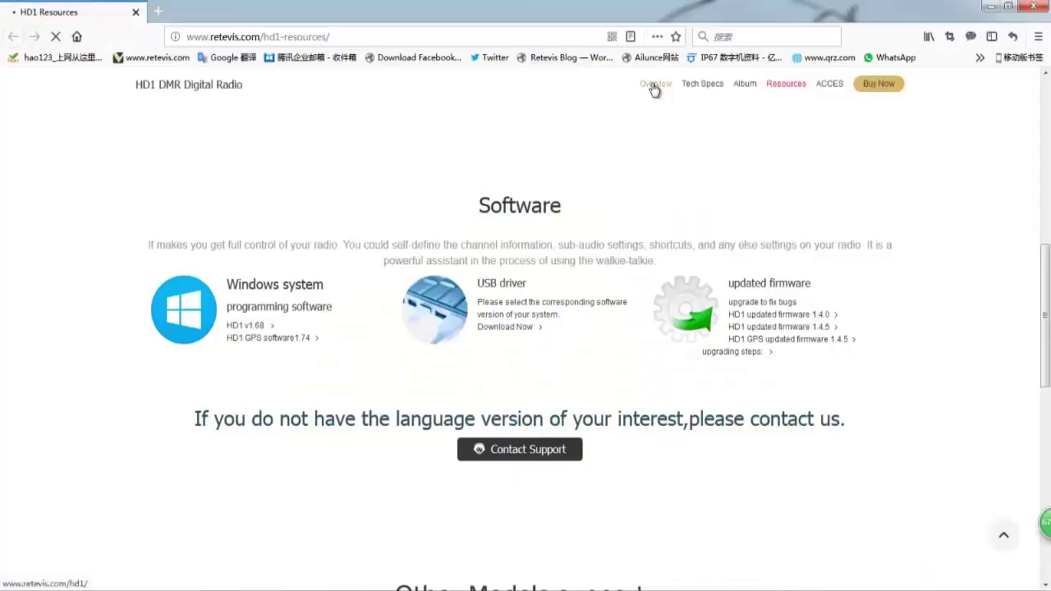
- Scroll through the HD1 Overview page to its footer, then go to the HD1 Tech Specs page
{"action": "left_click", "coordinate": [655, 85]}
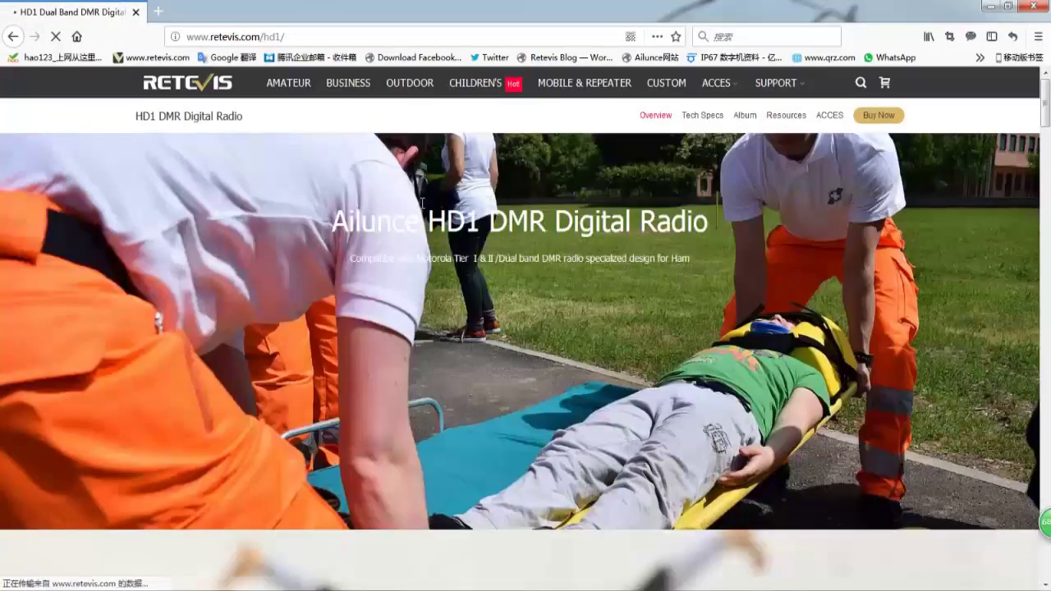
{"action": "scroll", "coordinate": [543, 278], "scroll_direction": "down", "scroll_amount": 3}
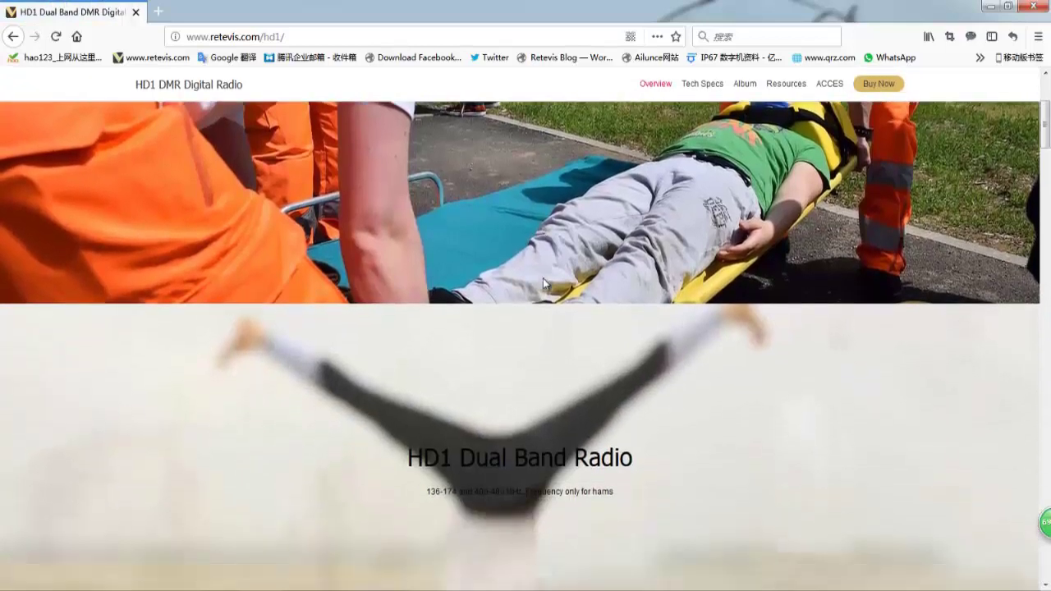
{"action": "scroll", "coordinate": [543, 279], "scroll_direction": "down", "scroll_amount": 4}
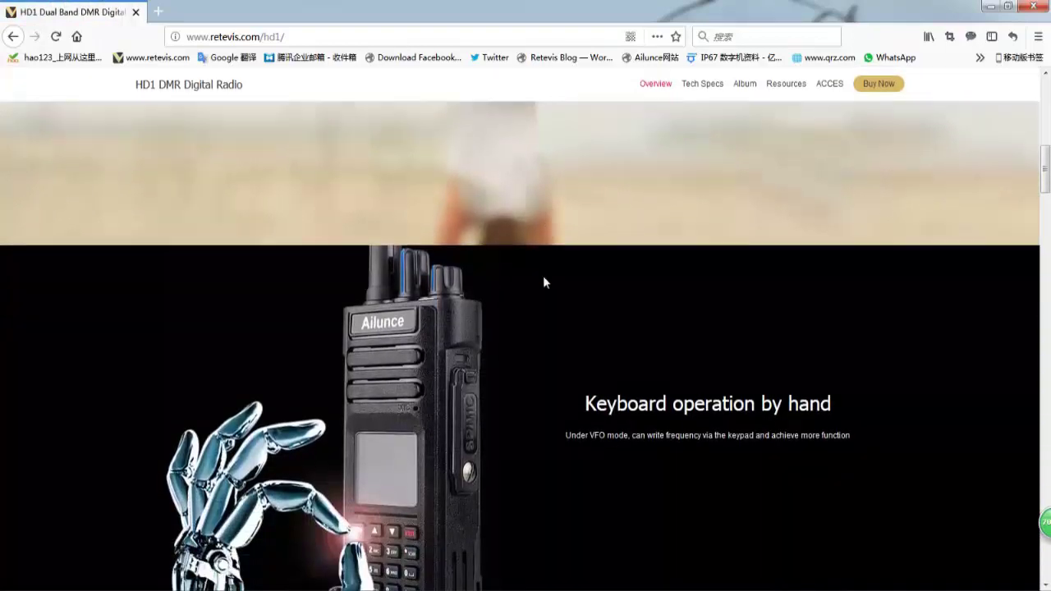
{"action": "scroll", "coordinate": [543, 276], "scroll_direction": "down", "scroll_amount": 5}
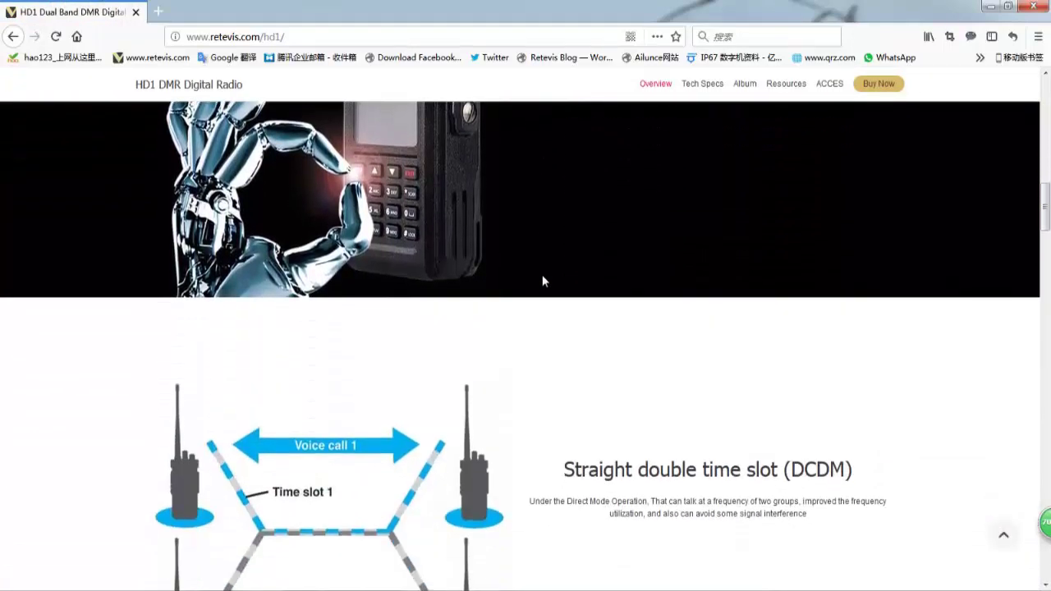
{"action": "scroll", "coordinate": [542, 281], "scroll_direction": "down", "scroll_amount": 2}
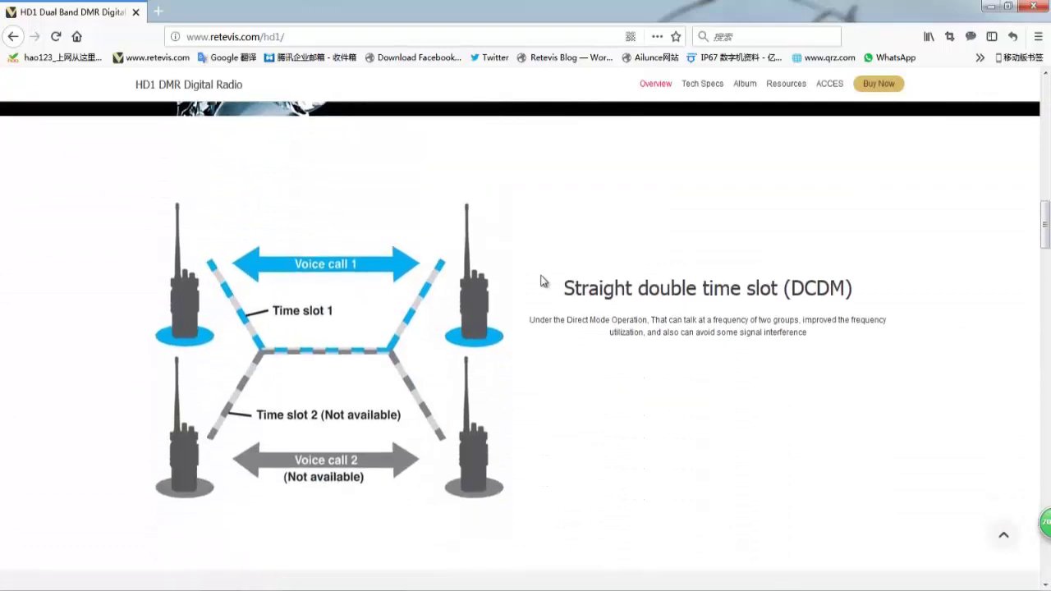
{"action": "scroll", "coordinate": [542, 281], "scroll_direction": "down", "scroll_amount": 2}
{"action": "scroll", "coordinate": [541, 281], "scroll_direction": "down", "scroll_amount": 4}
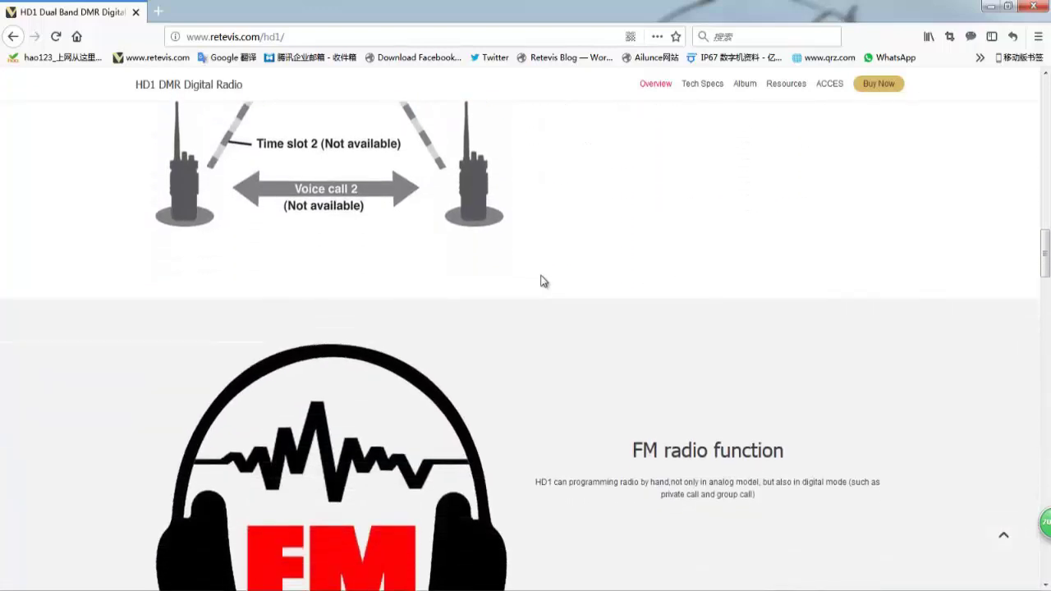
{"action": "scroll", "coordinate": [542, 281], "scroll_direction": "down", "scroll_amount": 5}
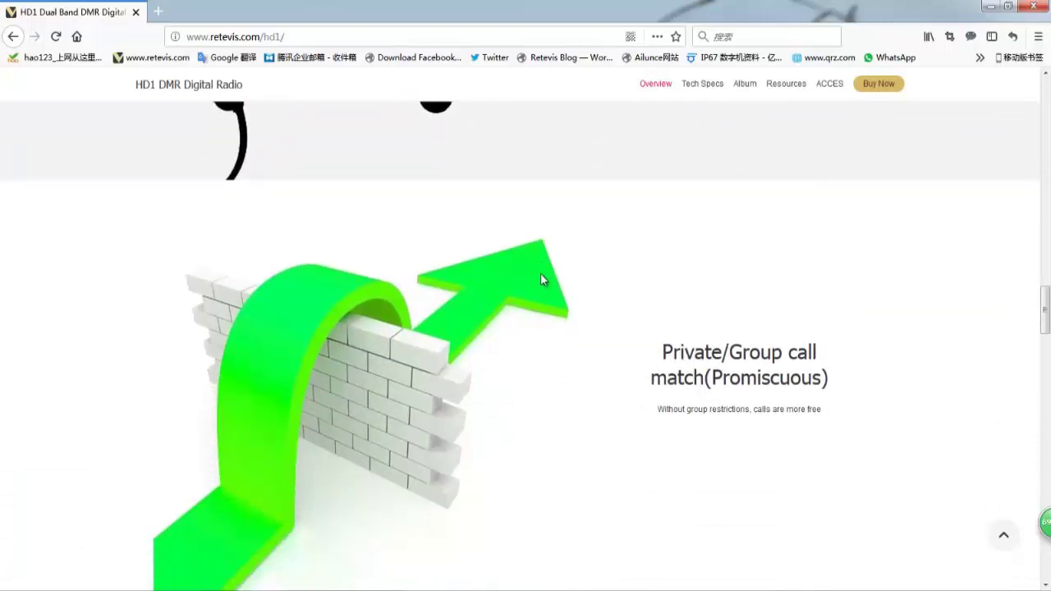
{"action": "scroll", "coordinate": [540, 280], "scroll_direction": "down", "scroll_amount": 3}
{"action": "scroll", "coordinate": [542, 281], "scroll_direction": "down", "scroll_amount": 1}
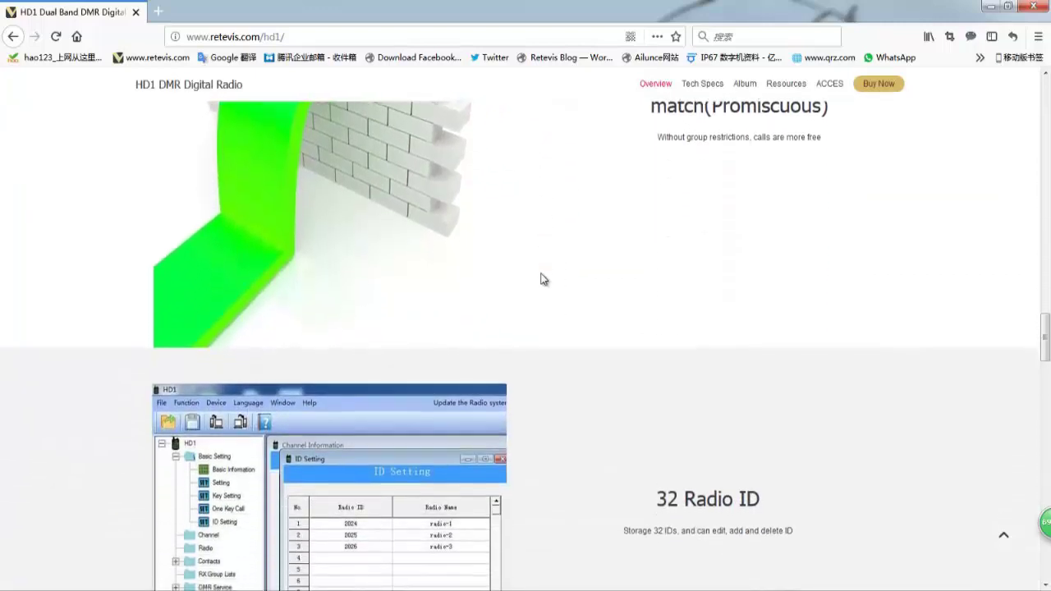
{"action": "scroll", "coordinate": [541, 280], "scroll_direction": "down", "scroll_amount": 2}
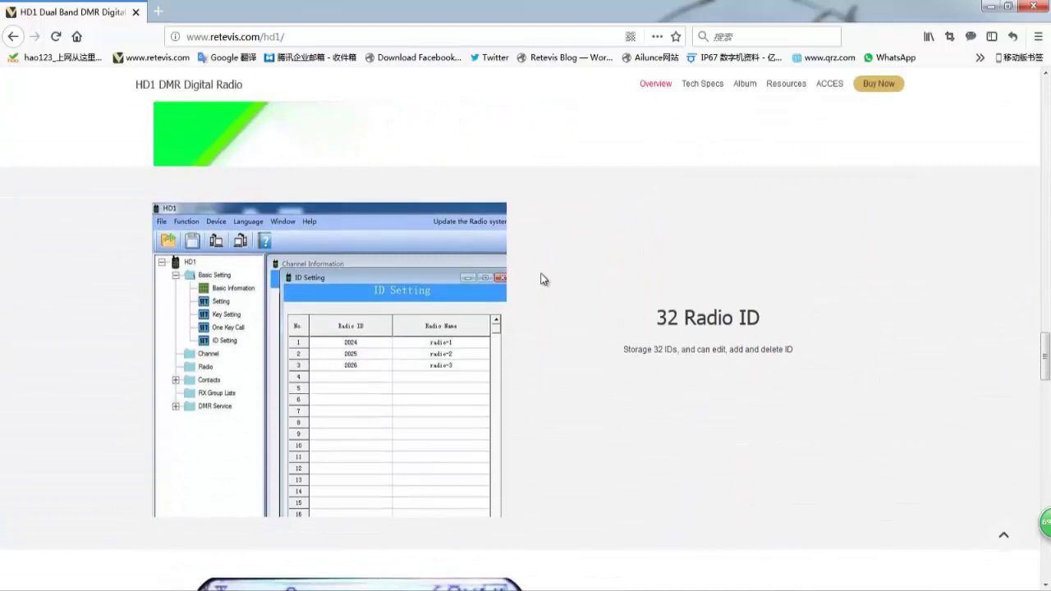
{"action": "scroll", "coordinate": [542, 280], "scroll_direction": "down", "scroll_amount": 4}
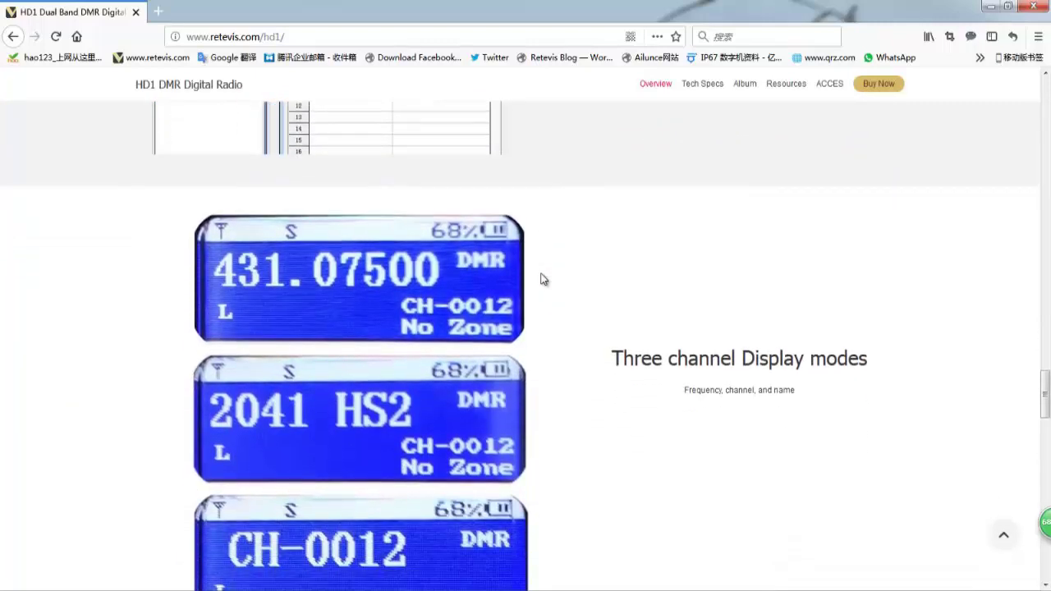
{"action": "scroll", "coordinate": [541, 280], "scroll_direction": "down", "scroll_amount": 2}
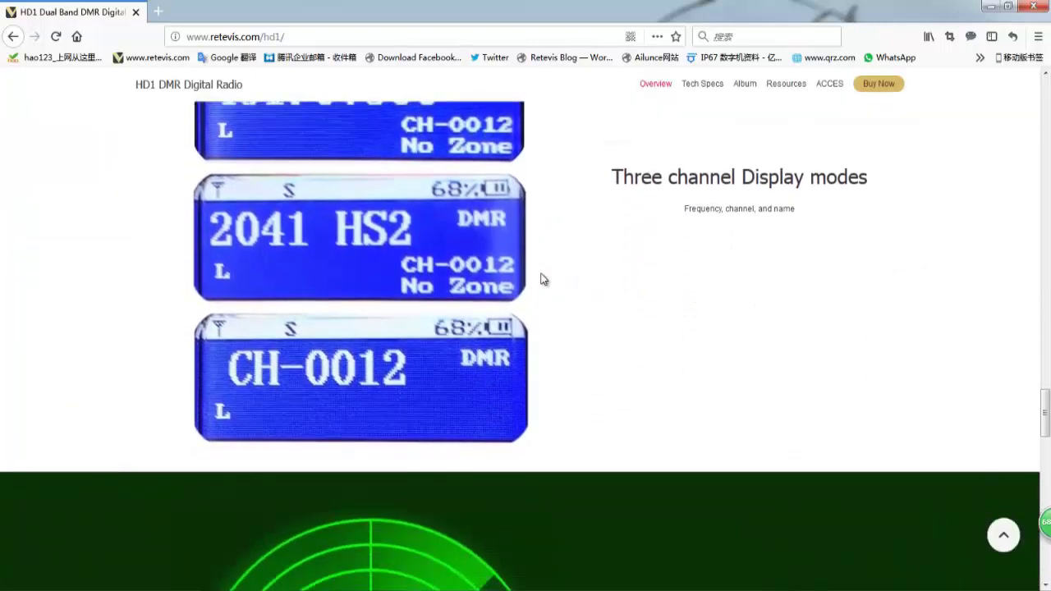
{"action": "scroll", "coordinate": [542, 280], "scroll_direction": "down", "scroll_amount": 3}
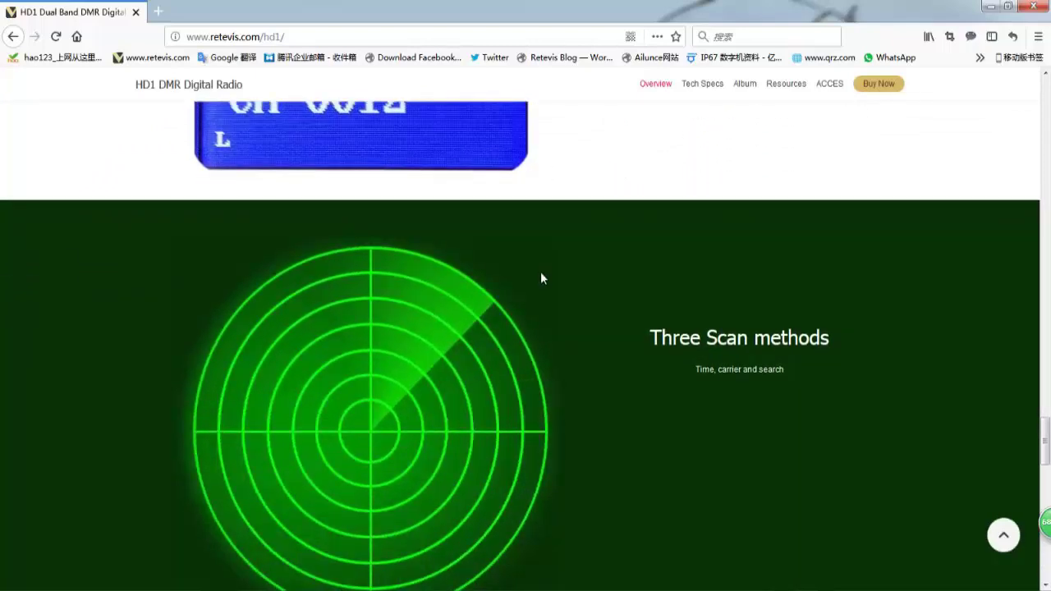
{"action": "scroll", "coordinate": [541, 279], "scroll_direction": "down", "scroll_amount": 4}
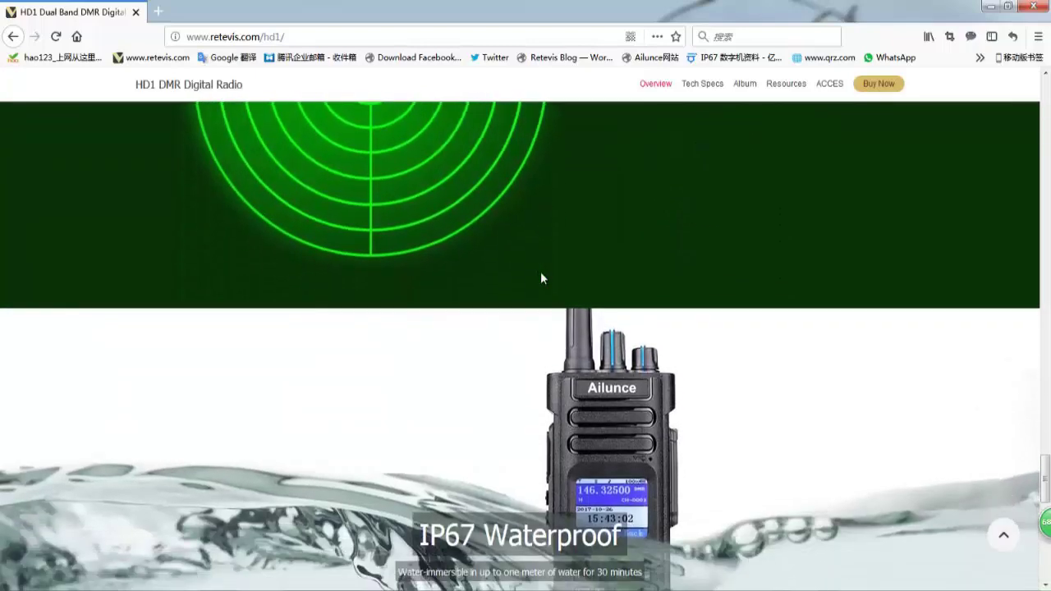
{"action": "scroll", "coordinate": [540, 279], "scroll_direction": "down", "scroll_amount": 2}
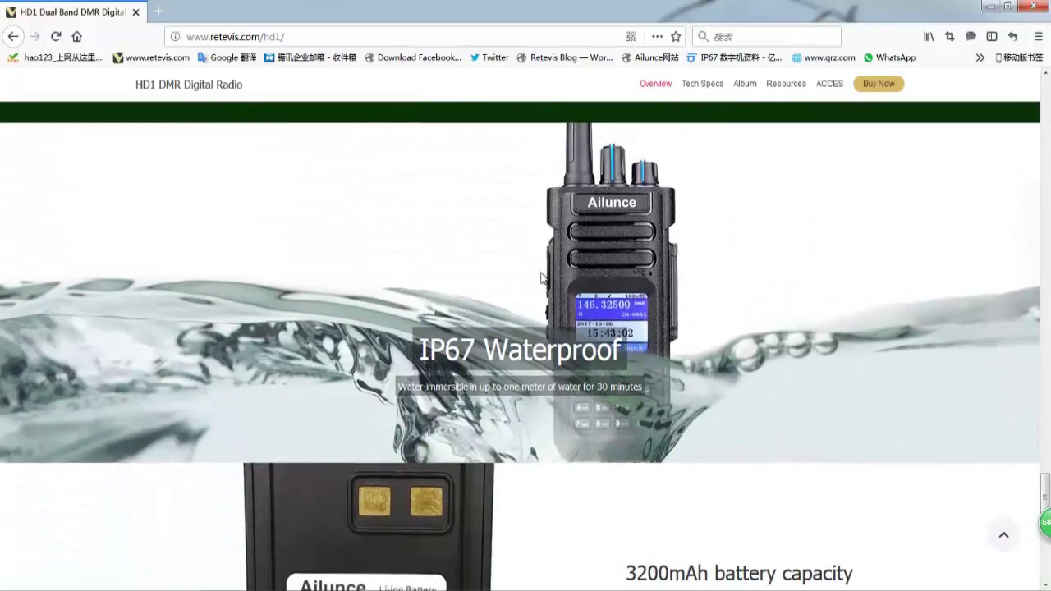
{"action": "scroll", "coordinate": [541, 279], "scroll_direction": "down", "scroll_amount": 2}
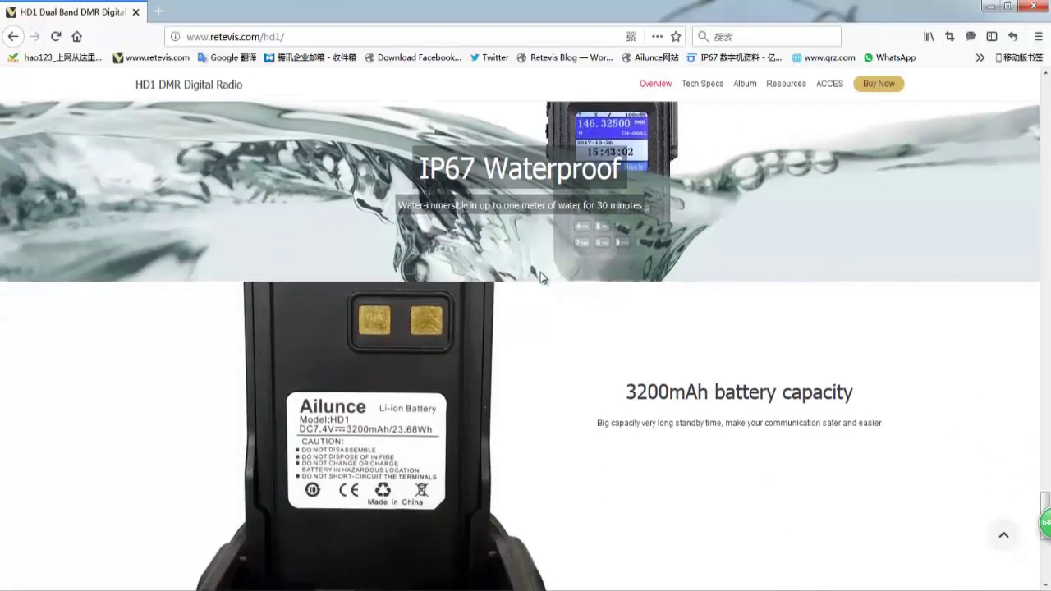
{"action": "scroll", "coordinate": [541, 278], "scroll_direction": "down", "scroll_amount": 4}
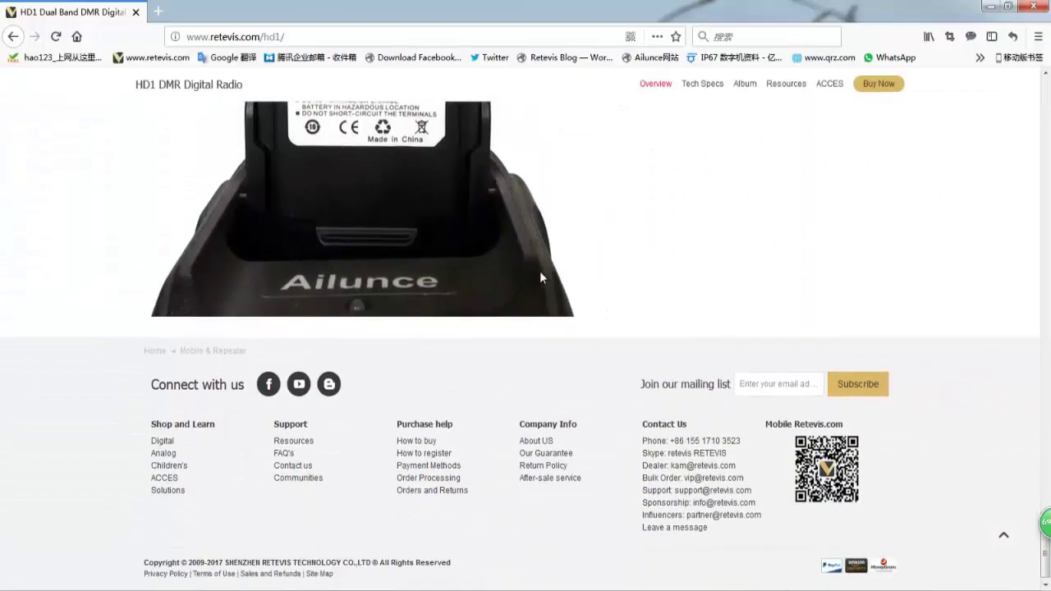
{"action": "left_click", "coordinate": [706, 87]}
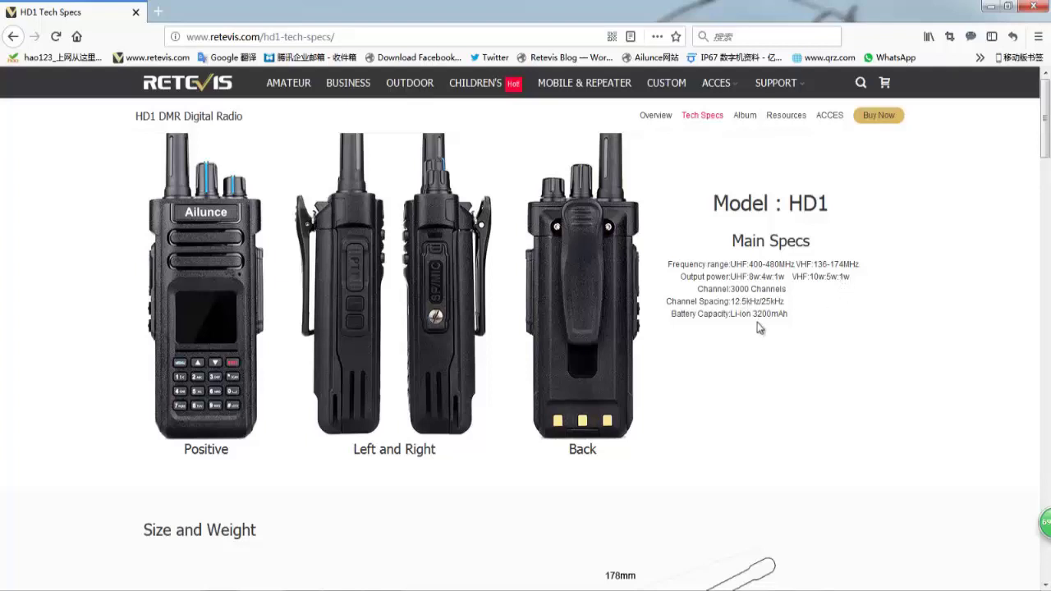
- Scroll the HD1 Tech Specs page down to the In the Box contents
{"action": "scroll", "coordinate": [770, 327], "scroll_direction": "down", "scroll_amount": 5}
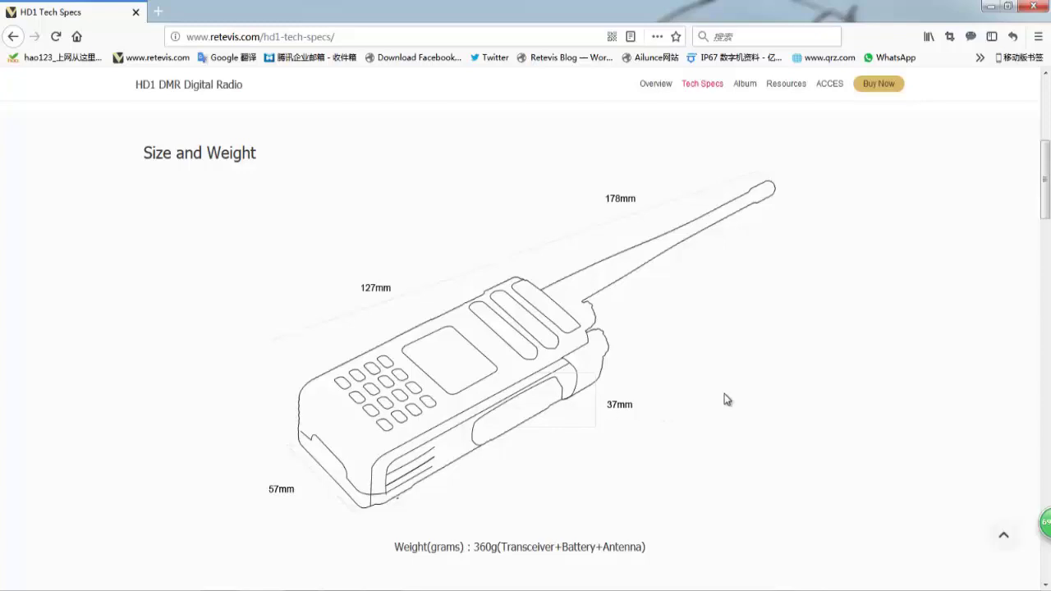
{"action": "scroll", "coordinate": [726, 398], "scroll_direction": "down", "scroll_amount": 5}
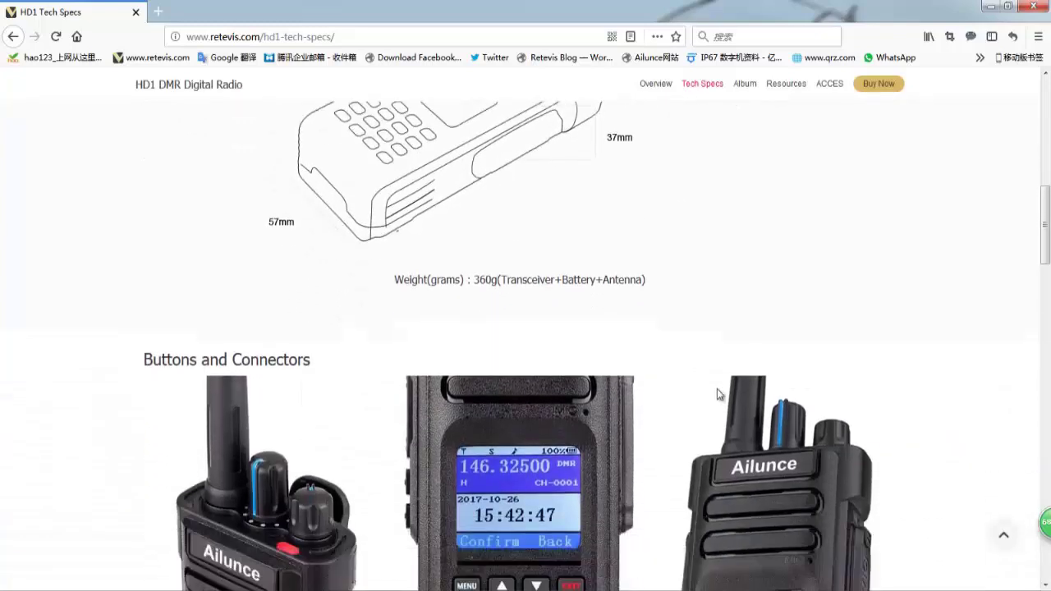
{"action": "scroll", "coordinate": [716, 395], "scroll_direction": "down", "scroll_amount": 1}
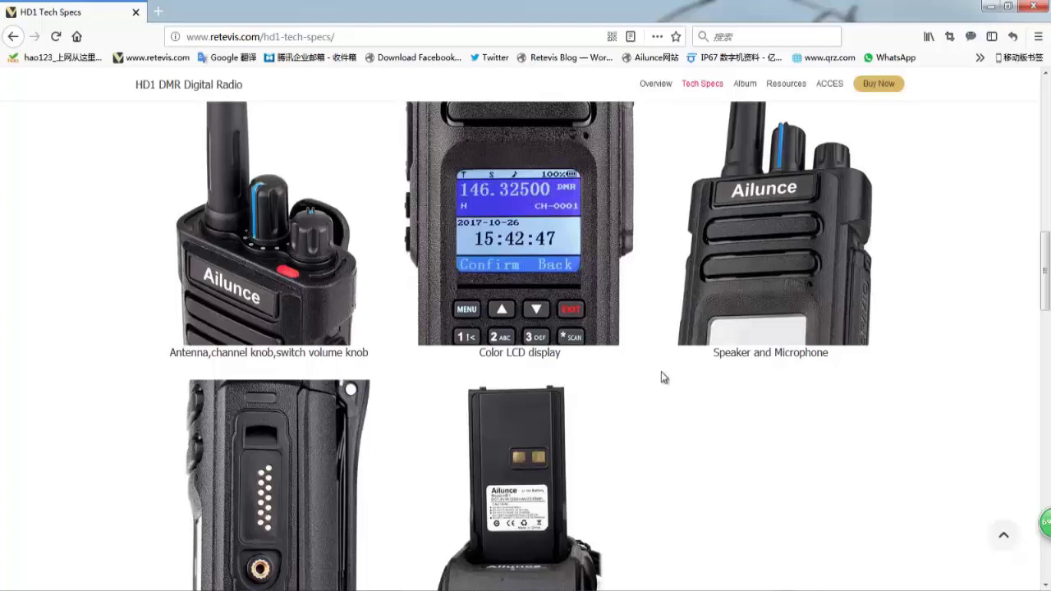
{"action": "scroll", "coordinate": [748, 374], "scroll_direction": "down", "scroll_amount": 2}
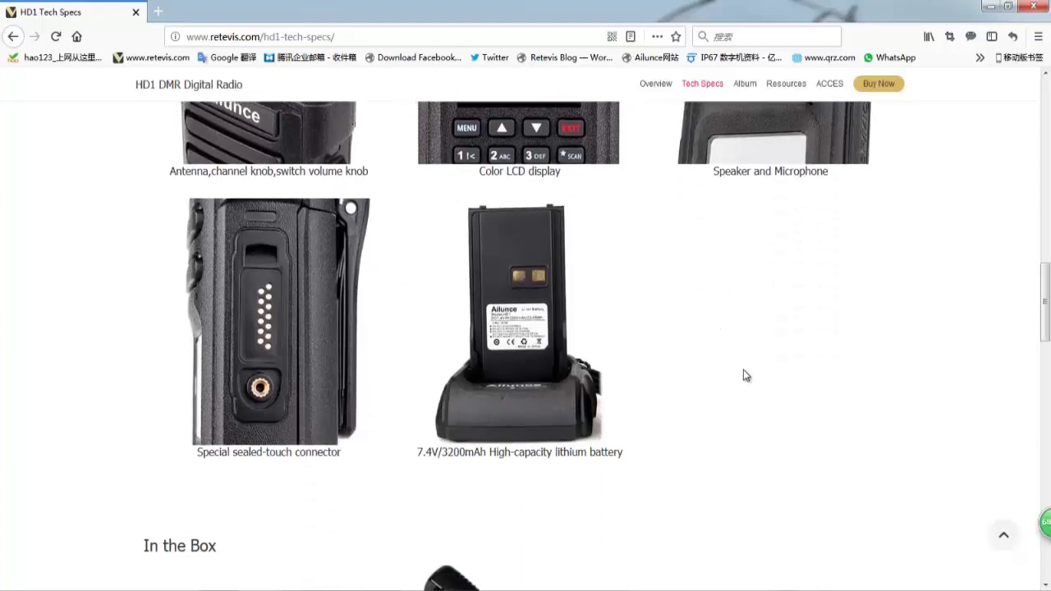
{"action": "scroll", "coordinate": [463, 446], "scroll_direction": "down", "scroll_amount": 2}
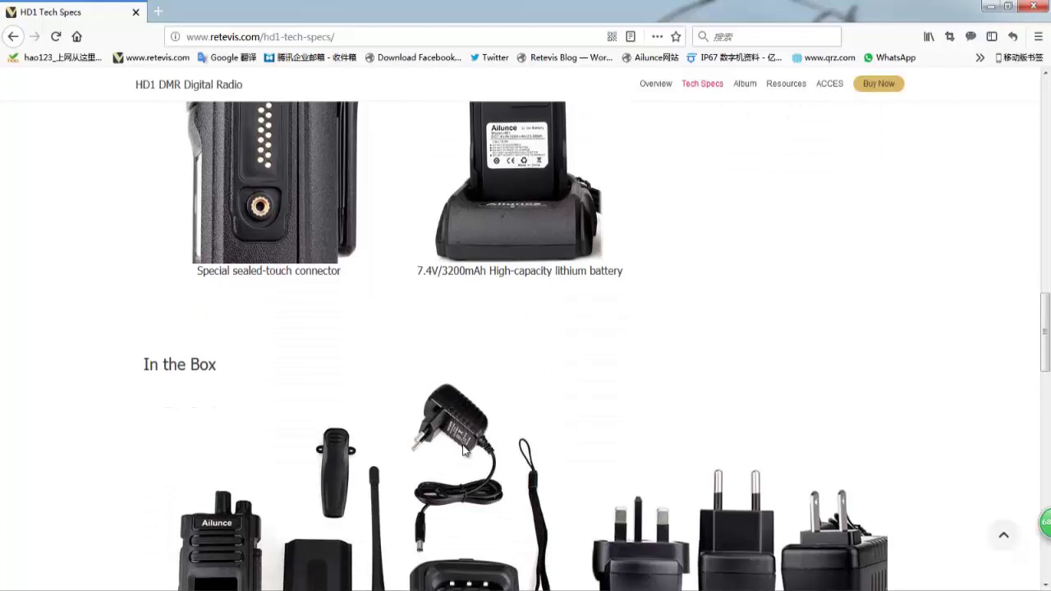
{"action": "scroll", "coordinate": [464, 450], "scroll_direction": "down", "scroll_amount": 2}
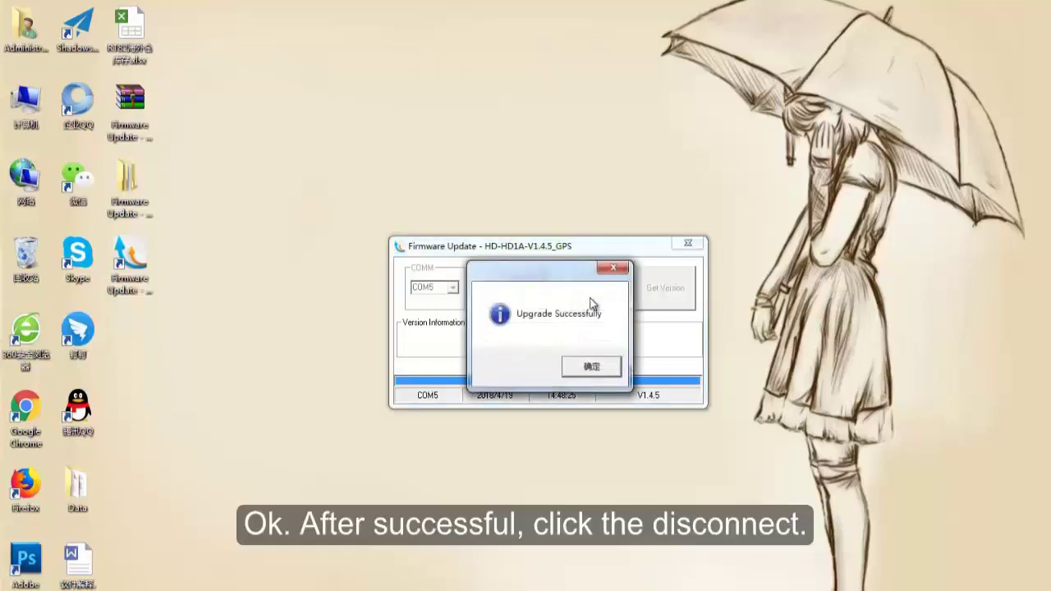
- Acknowledge the Upgrade Successfully message and disconnect the radio from COM5
{"action": "left_click", "coordinate": [593, 368]}
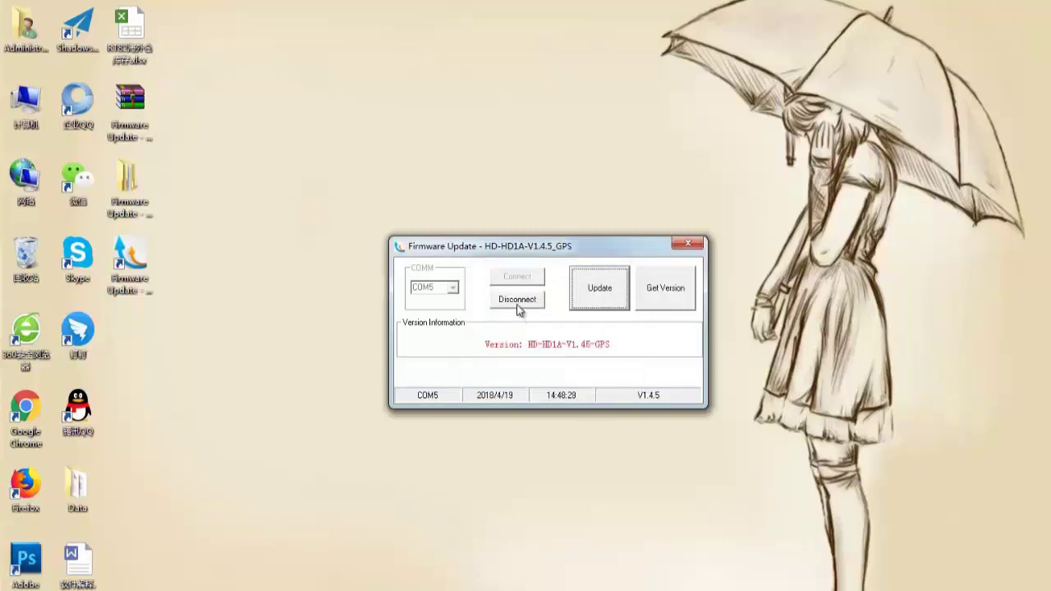
{"action": "left_click", "coordinate": [518, 300]}
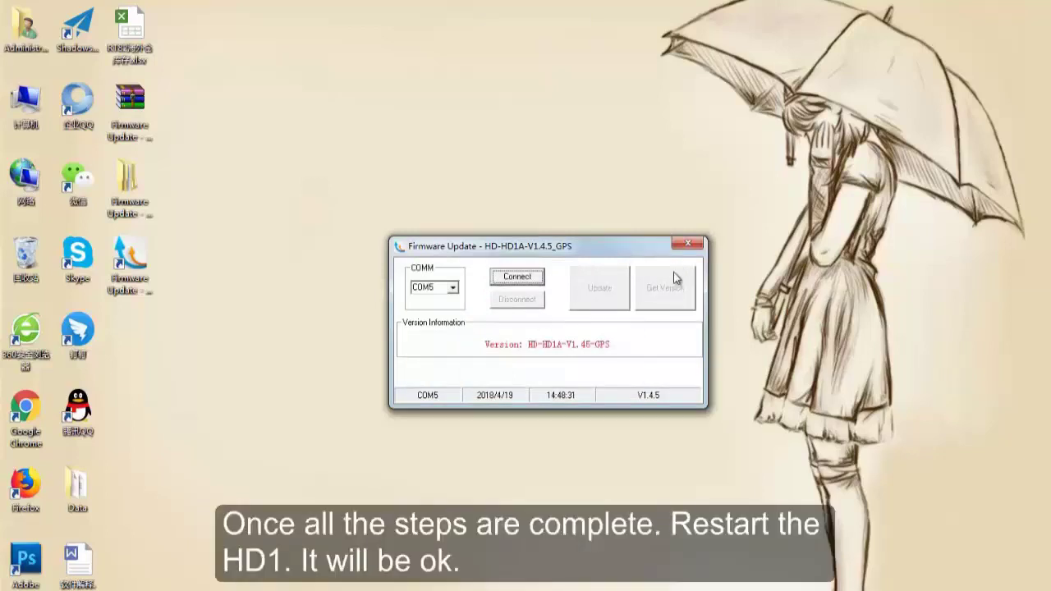